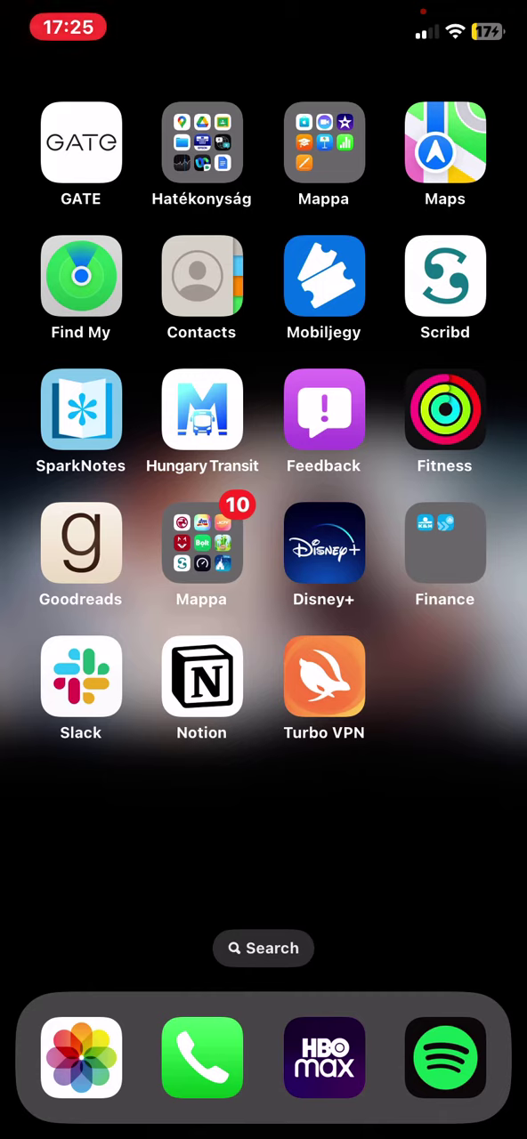
- Launch Turbo VPN from the iOS Home Screen
{"action": "left_click", "coordinate": [323, 677]}
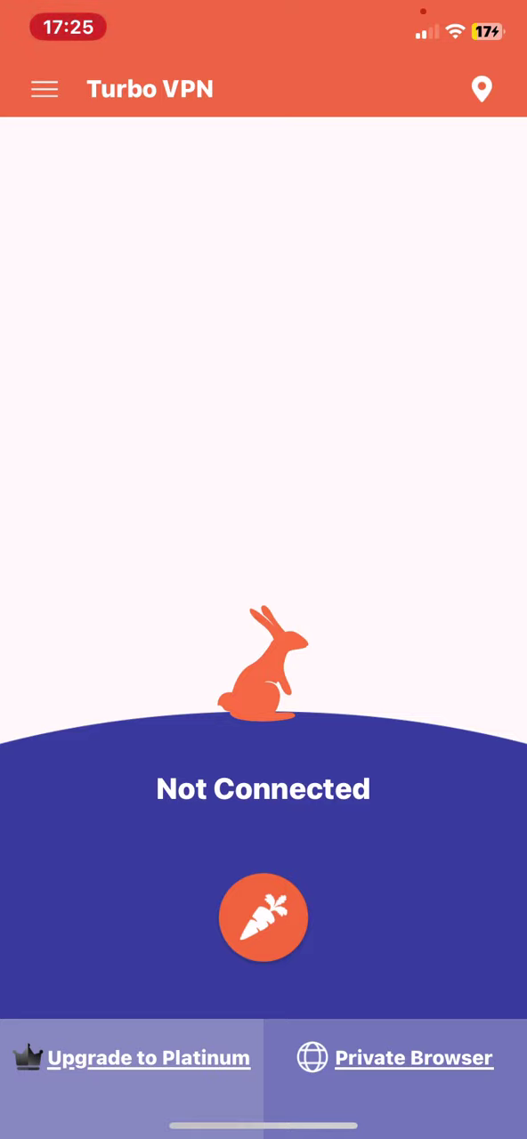
- Open Turbo VPN's side menu with Server List, Settings, Help & Support and About
{"action": "left_click", "coordinate": [44, 88]}
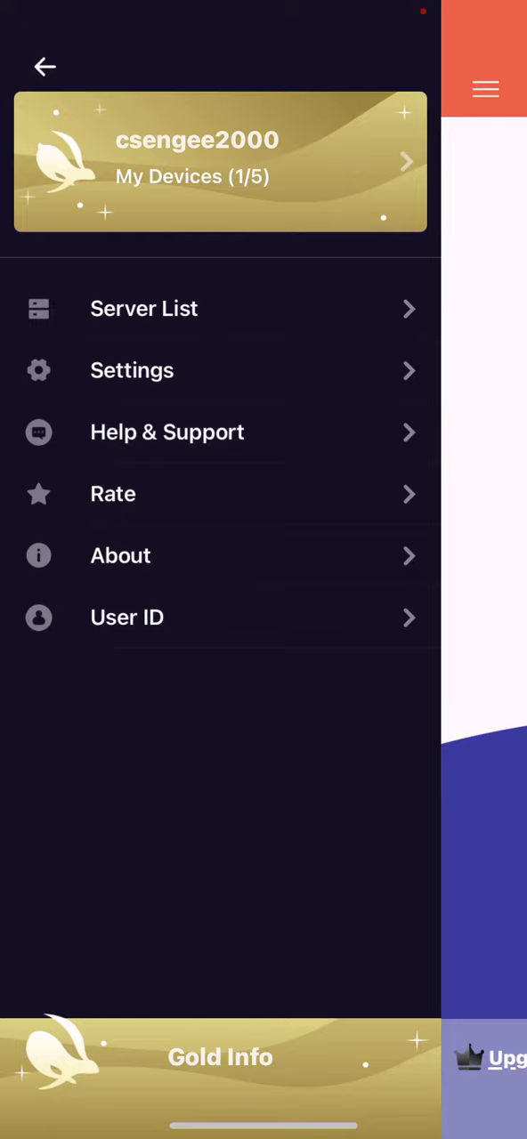
- Turn on the Auto-open browser toggle on Turbo VPN's Settings page
{"action": "left_click", "coordinate": [132, 370]}
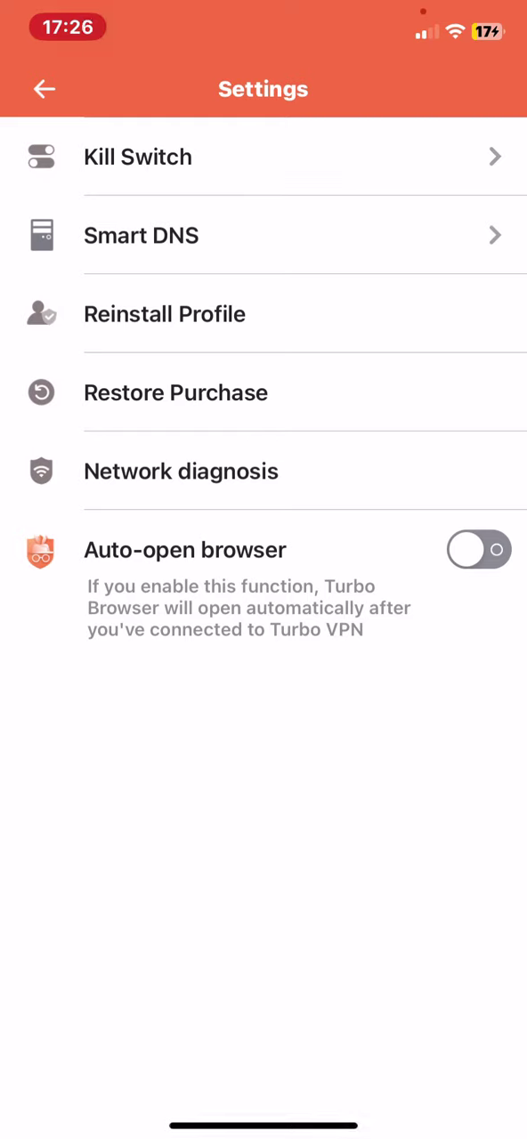
{"action": "left_click", "coordinate": [479, 550]}
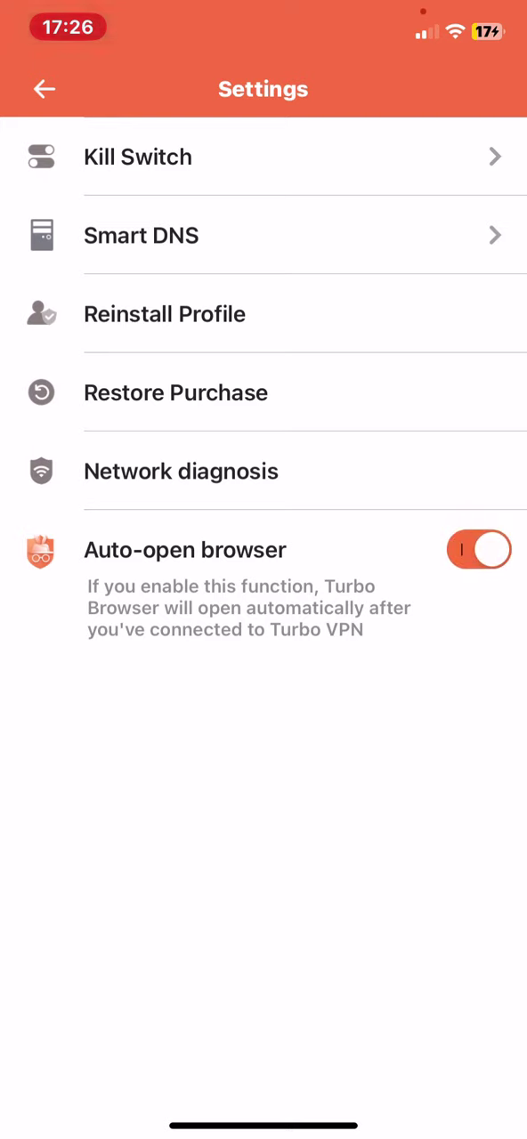